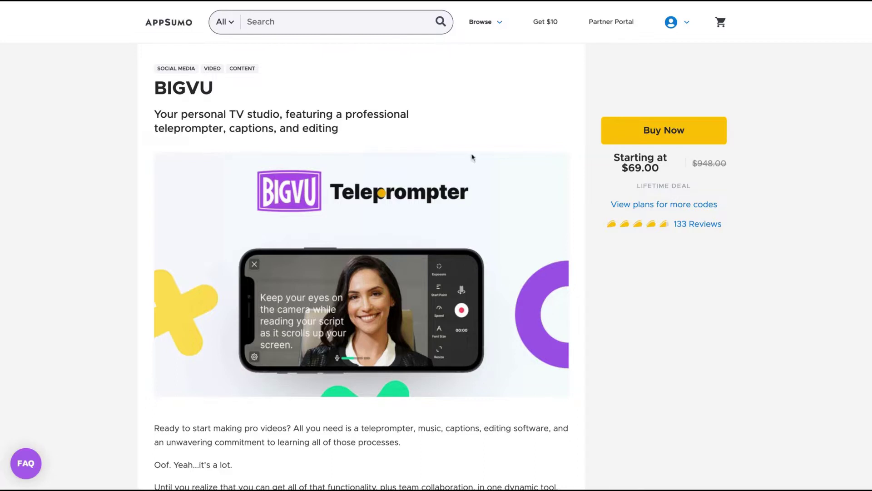
- Read through the BIGVU deal page's summary, feature descriptions and deal terms down to the plan comparison
{"action": "scroll", "coordinate": [427, 214], "scroll_direction": "down", "scroll_amount": 1}
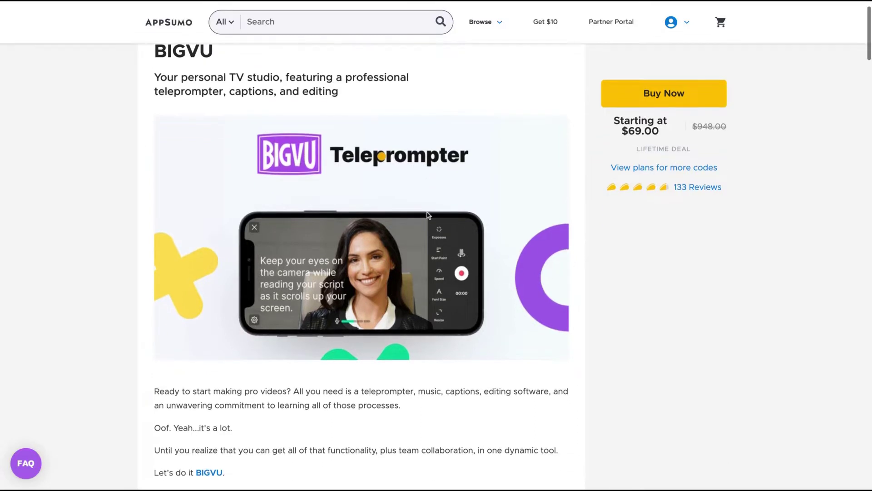
{"action": "scroll", "coordinate": [427, 213], "scroll_direction": "down", "scroll_amount": 5}
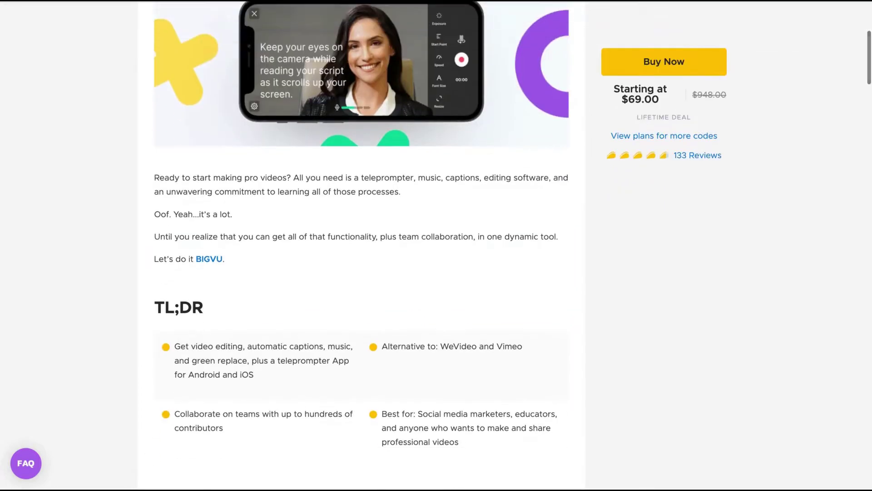
{"action": "scroll", "coordinate": [443, 210], "scroll_direction": "down", "scroll_amount": 6}
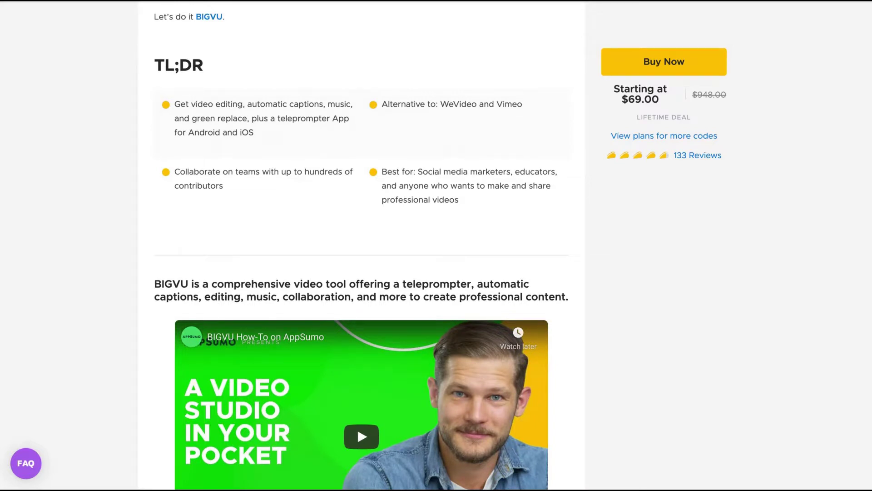
{"action": "scroll", "coordinate": [597, 312], "scroll_direction": "down", "scroll_amount": 20}
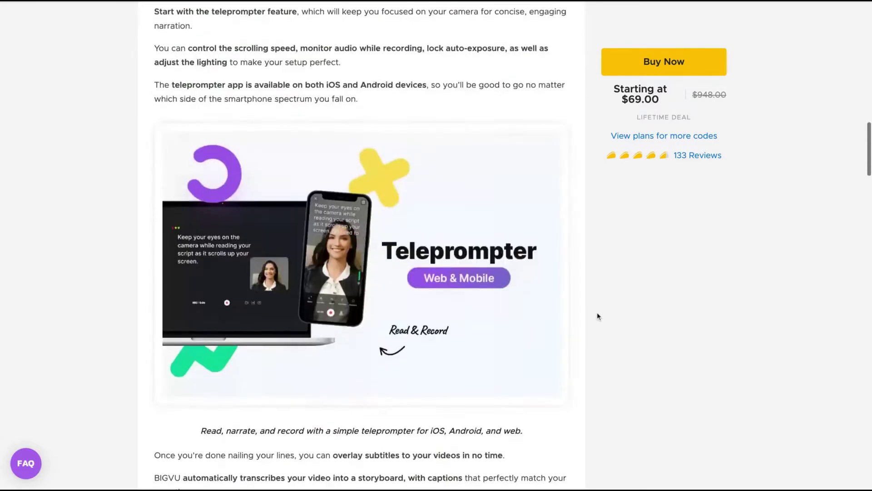
{"action": "scroll", "coordinate": [597, 312], "scroll_direction": "down", "scroll_amount": 12}
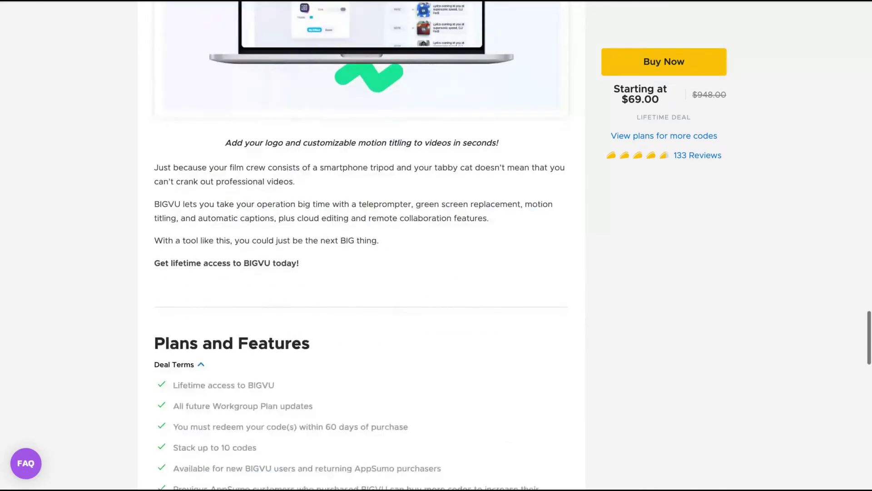
{"action": "scroll", "coordinate": [650, 298], "scroll_direction": "down", "scroll_amount": 7}
{"action": "scroll", "coordinate": [650, 298], "scroll_direction": "up", "scroll_amount": 1}
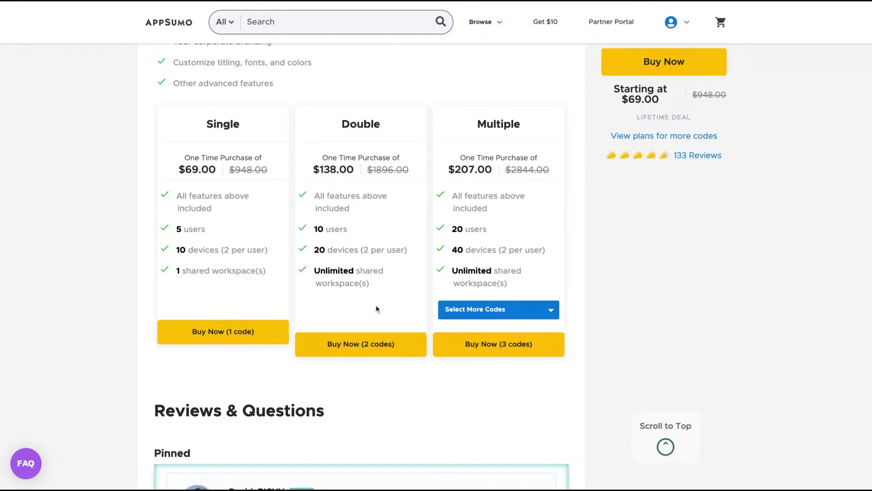
- Examine the Double plan's user, device and workspace allowances and the Multiple plan's additional code options
{"action": "triple_click", "coordinate": [378, 288]}
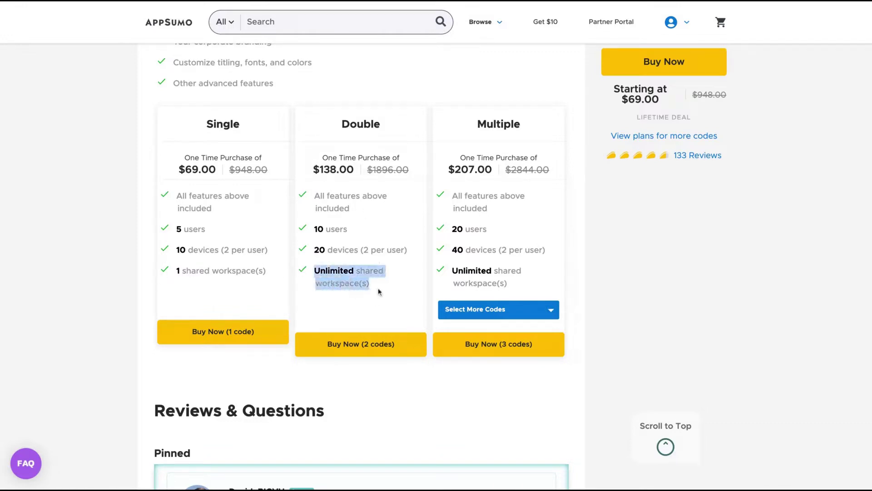
{"action": "left_click_drag", "start_coordinate": [378, 288], "coordinate": [331, 230]}
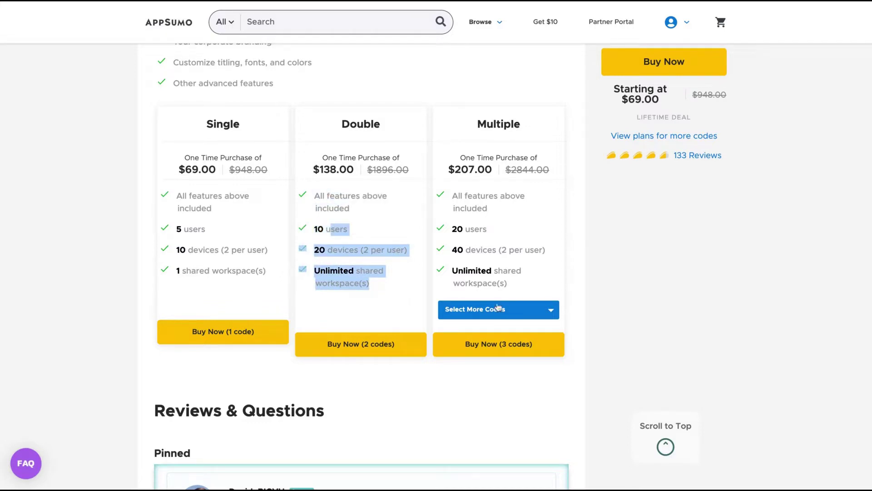
{"action": "left_click", "coordinate": [498, 309]}
{"action": "left_click", "coordinate": [476, 448]}
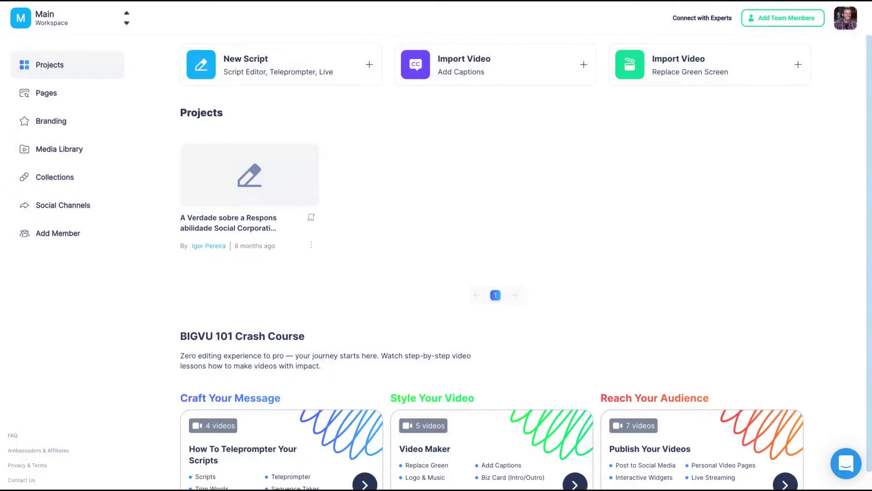
- Look over the BIGVU web app's project dashboard, including the BIGVU 101 Crash Course section
{"action": "scroll", "coordinate": [516, 209], "scroll_direction": "down", "scroll_amount": 1}
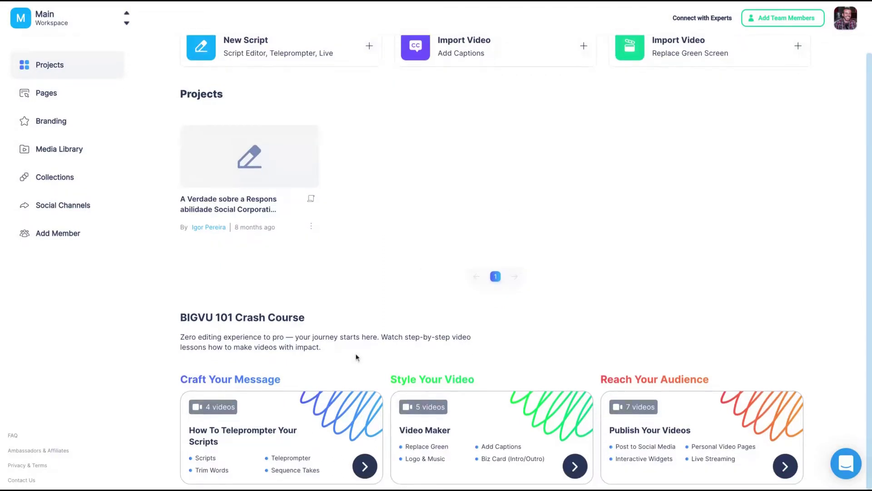
{"action": "triple_click", "coordinate": [178, 316]}
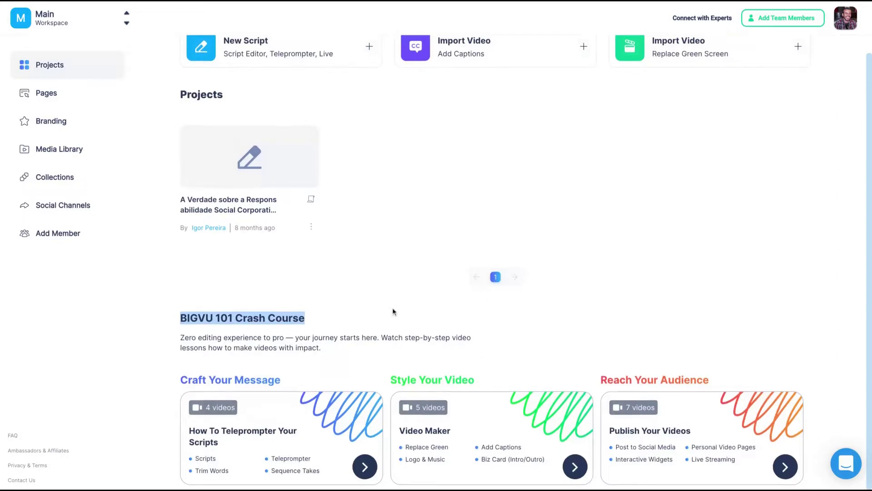
{"action": "scroll", "coordinate": [373, 327], "scroll_direction": "up", "scroll_amount": 1}
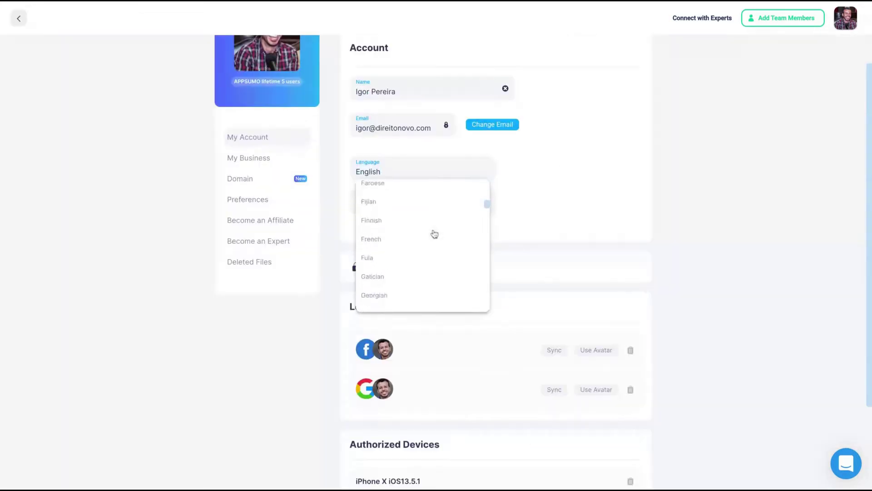
- Browse the available language and role choices in the account settings, leaving both lists without choosing an option
{"action": "scroll", "coordinate": [435, 234], "scroll_direction": "down", "scroll_amount": 15}
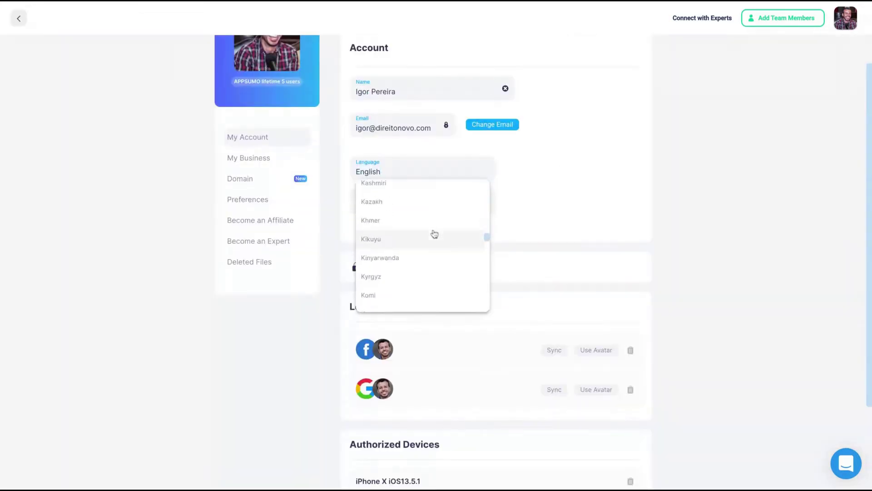
{"action": "scroll", "coordinate": [423, 245], "scroll_direction": "down", "scroll_amount": 10}
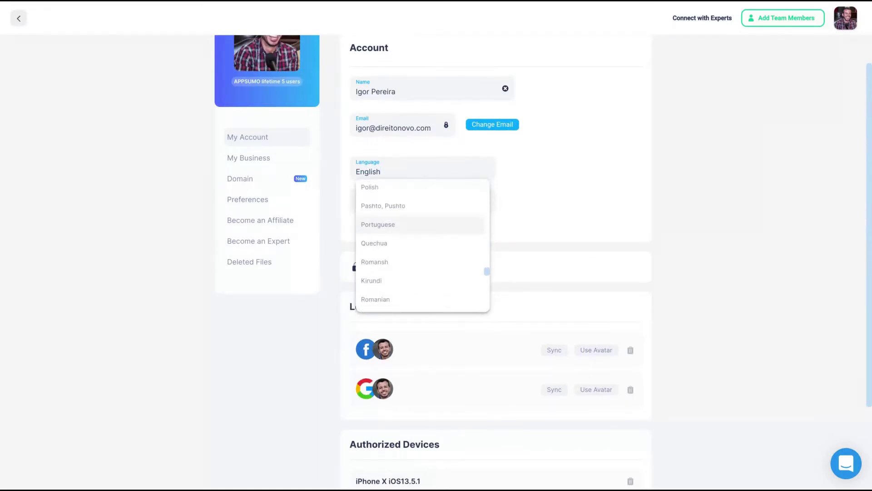
{"action": "left_click", "coordinate": [103, 211]}
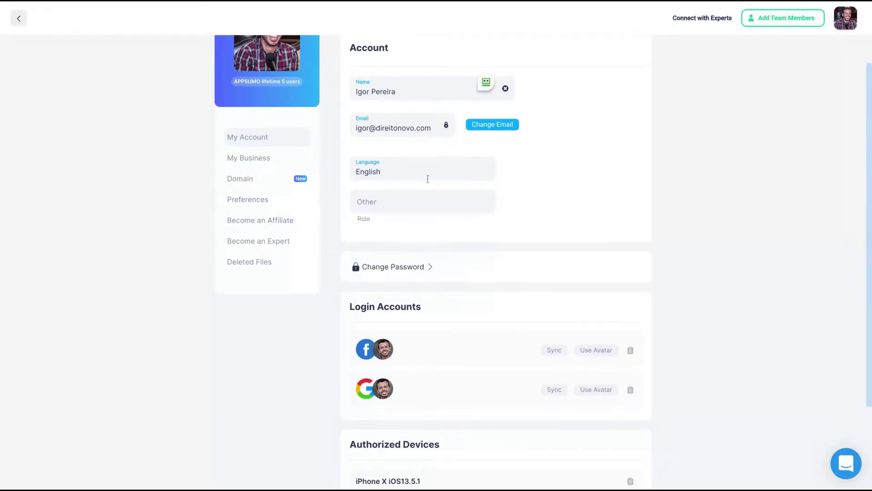
{"action": "left_click", "coordinate": [368, 202]}
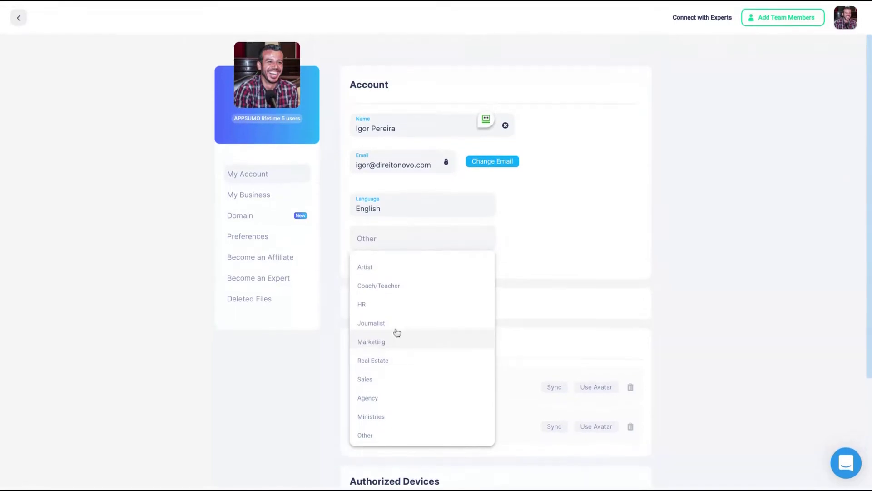
{"action": "left_click", "coordinate": [268, 385]}
- Review the My Business settings, including company details, address fields and Business Card Info
{"action": "left_click", "coordinate": [249, 194]}
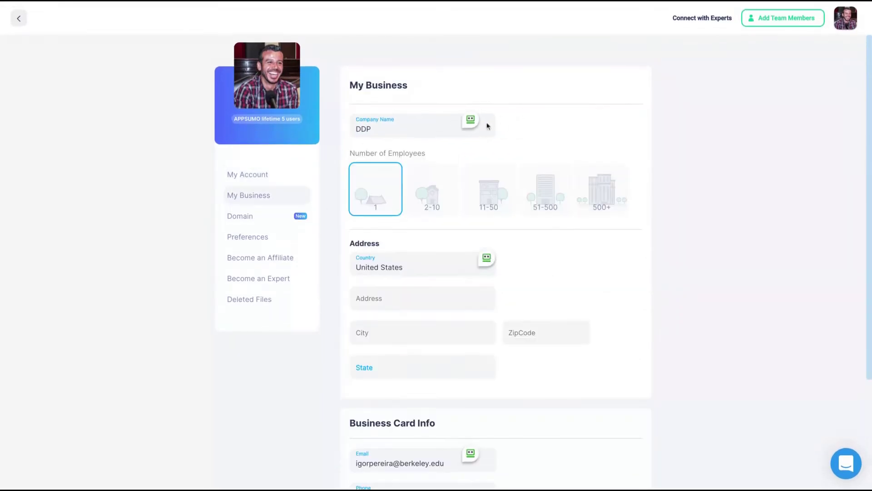
{"action": "scroll", "coordinate": [396, 215], "scroll_direction": "down", "scroll_amount": 3}
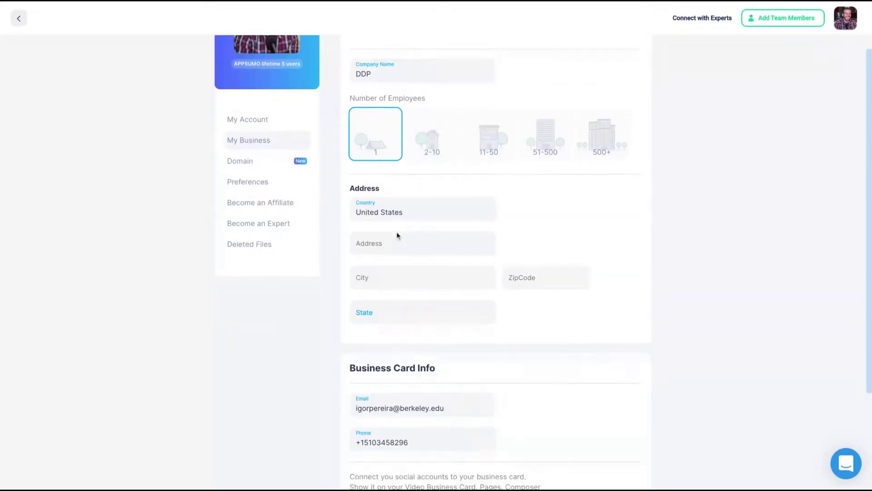
{"action": "scroll", "coordinate": [383, 231], "scroll_direction": "down", "scroll_amount": 2}
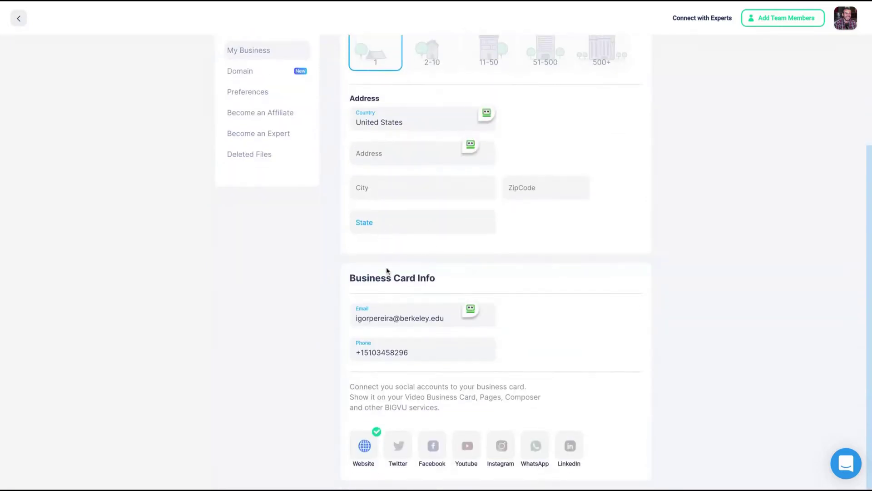
{"action": "scroll", "coordinate": [377, 305], "scroll_direction": "up", "scroll_amount": 5}
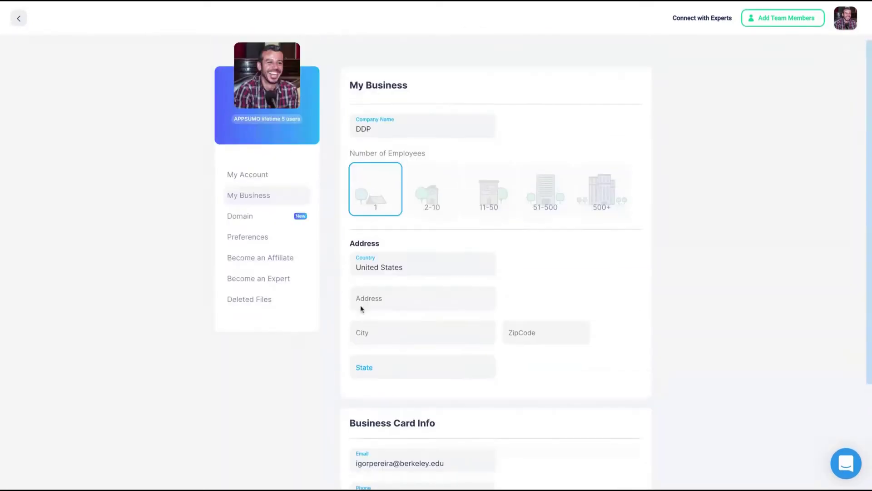
- Review the Domain settings' instructions for pointing a custom domain to BIGVU and the domain entry field
{"action": "left_click", "coordinate": [248, 216]}
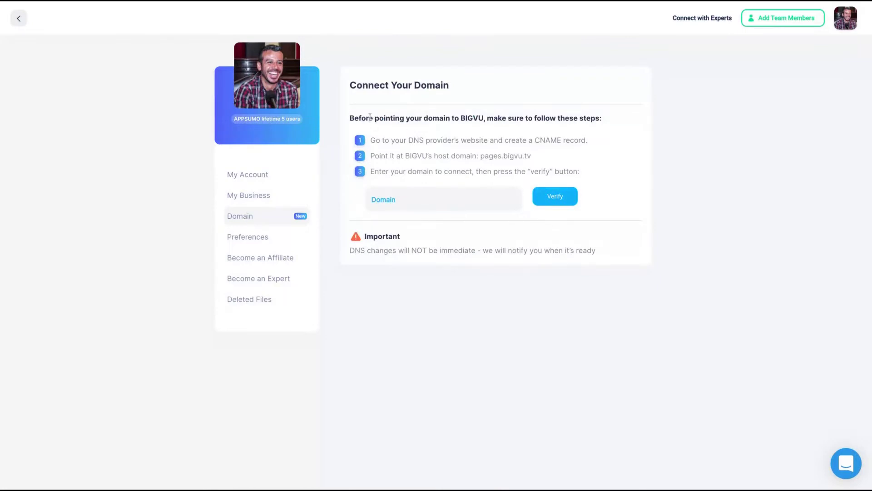
{"action": "left_click_drag", "start_coordinate": [370, 117], "coordinate": [591, 118]}
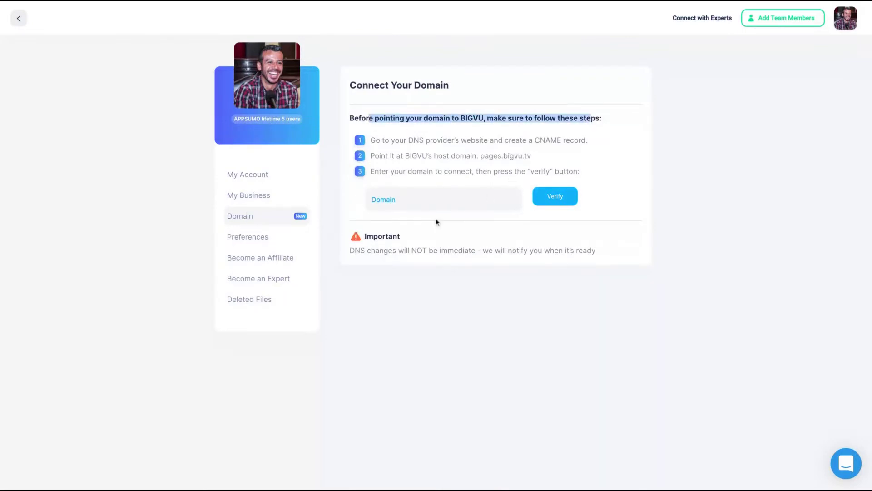
{"action": "left_click", "coordinate": [438, 195]}
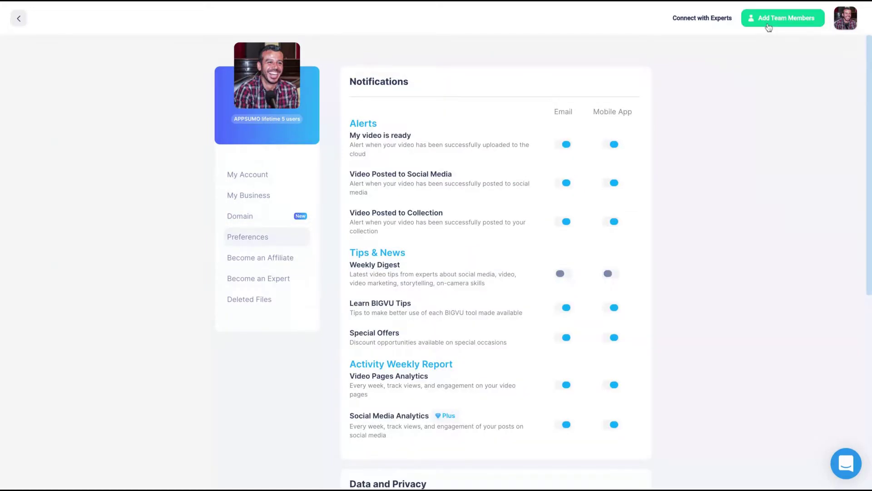
- Open the team members page and view the new workspace form, closing it without creating a workspace
{"action": "left_click", "coordinate": [769, 27]}
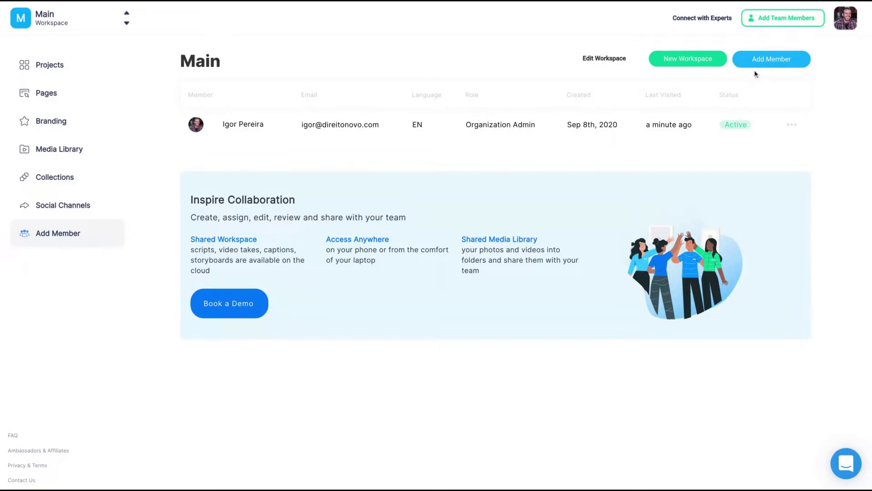
{"action": "left_click", "coordinate": [665, 63]}
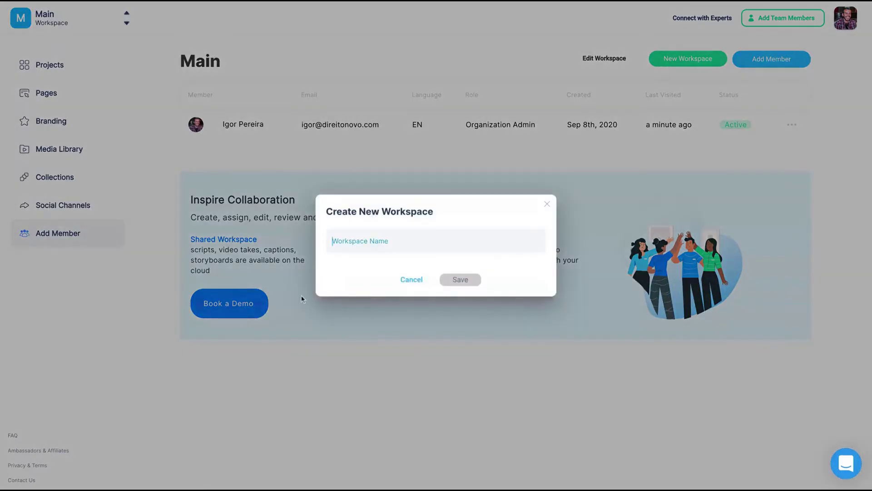
{"action": "left_click", "coordinate": [547, 206]}
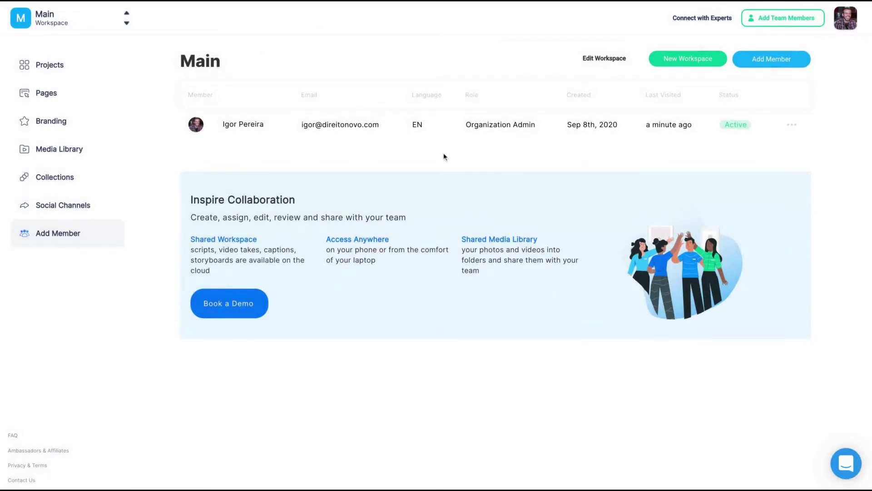
- View the Social Channels statistics filtered to Facebook, and inspect the connectable and linked accounts under Manage Accounts
{"action": "left_click", "coordinate": [89, 204]}
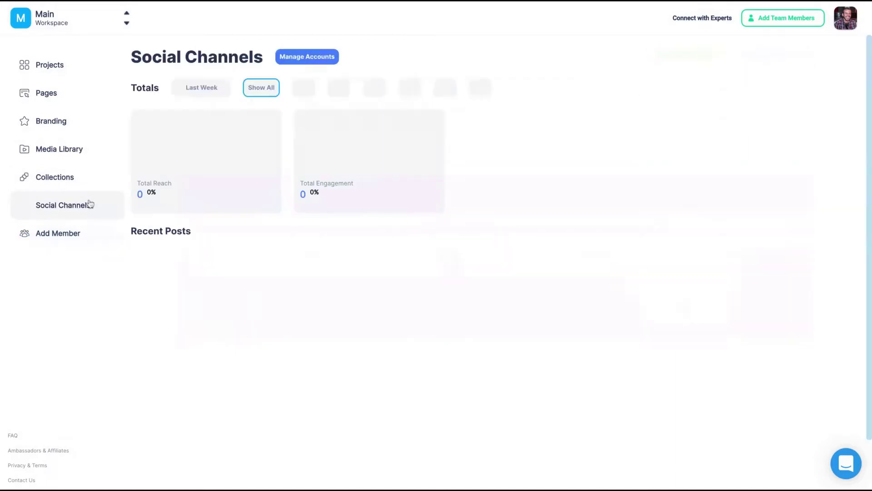
{"action": "left_click", "coordinate": [310, 90]}
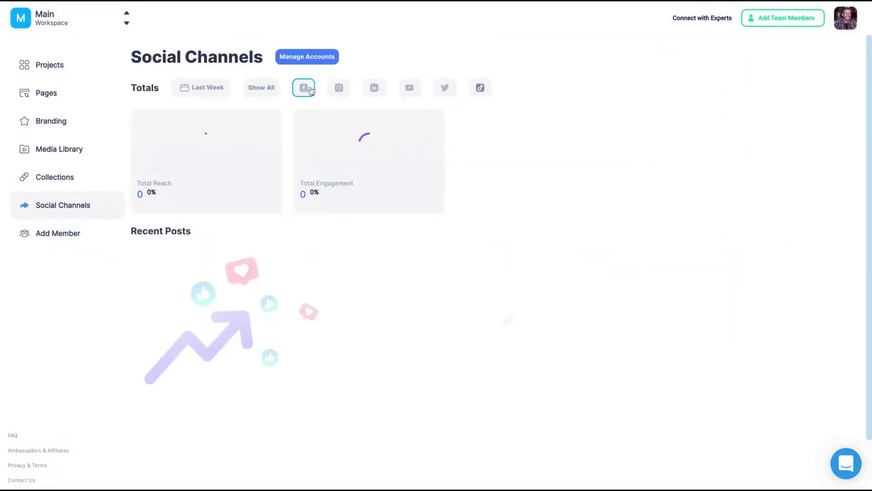
{"action": "left_click", "coordinate": [294, 57]}
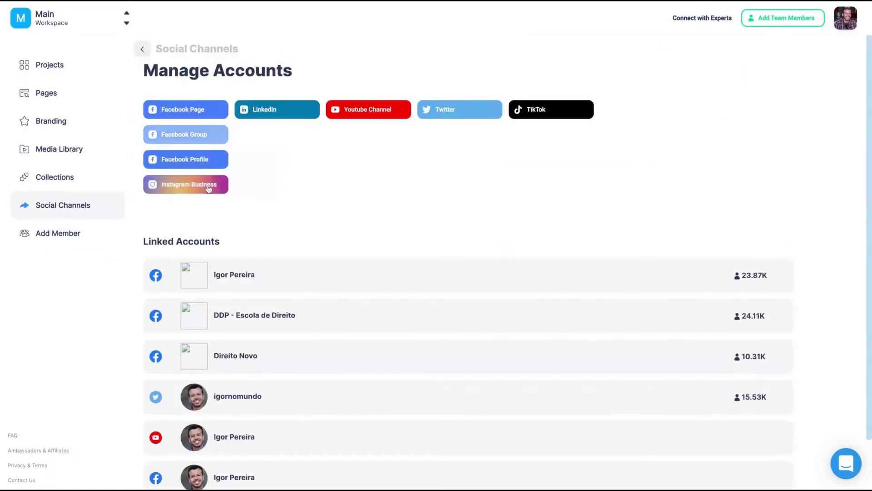
{"action": "scroll", "coordinate": [334, 172], "scroll_direction": "down", "scroll_amount": 2}
{"action": "scroll", "coordinate": [311, 227], "scroll_direction": "up", "scroll_amount": 2}
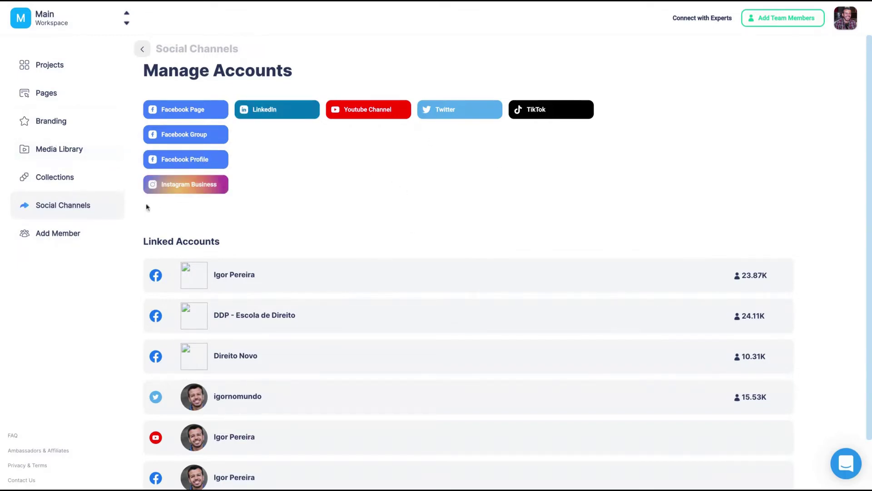
- Open the Submarine Lite theme in Branding, preview its vertical and square aspect ratios, and return to the Branding overview
{"action": "left_click", "coordinate": [57, 144]}
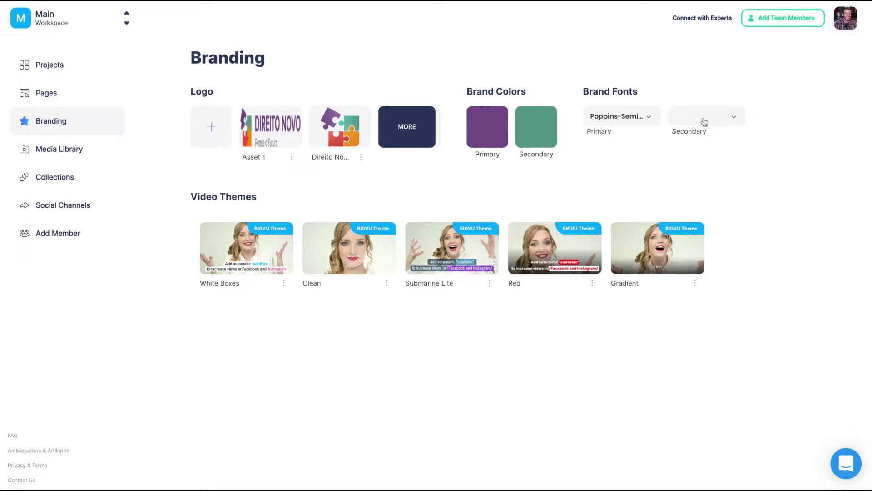
{"action": "left_click", "coordinate": [452, 247]}
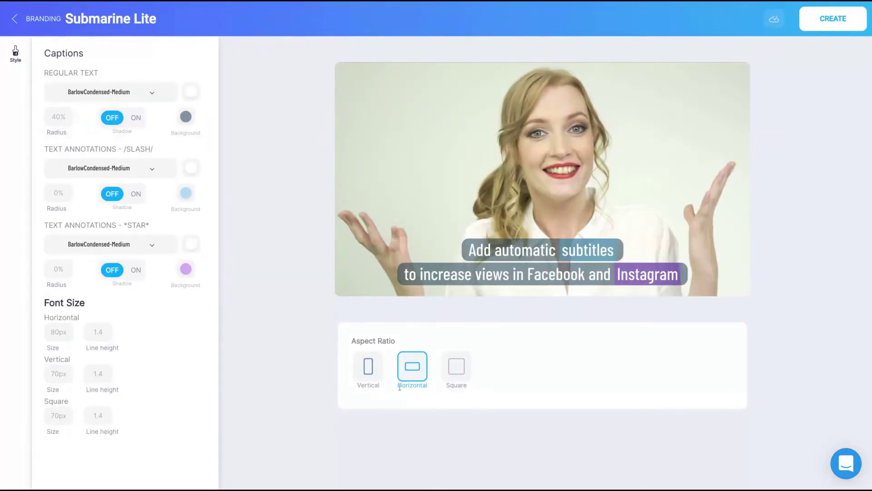
{"action": "left_click", "coordinate": [368, 366]}
{"action": "left_click", "coordinate": [457, 365]}
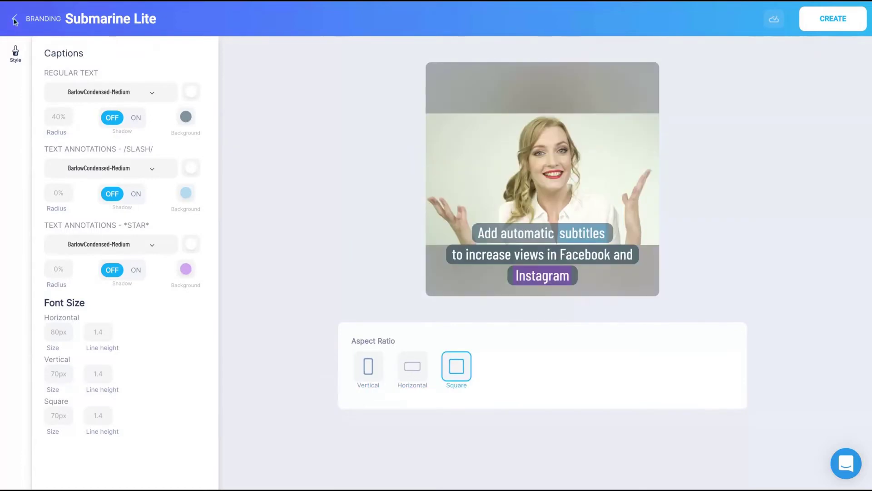
{"action": "left_click", "coordinate": [15, 21]}
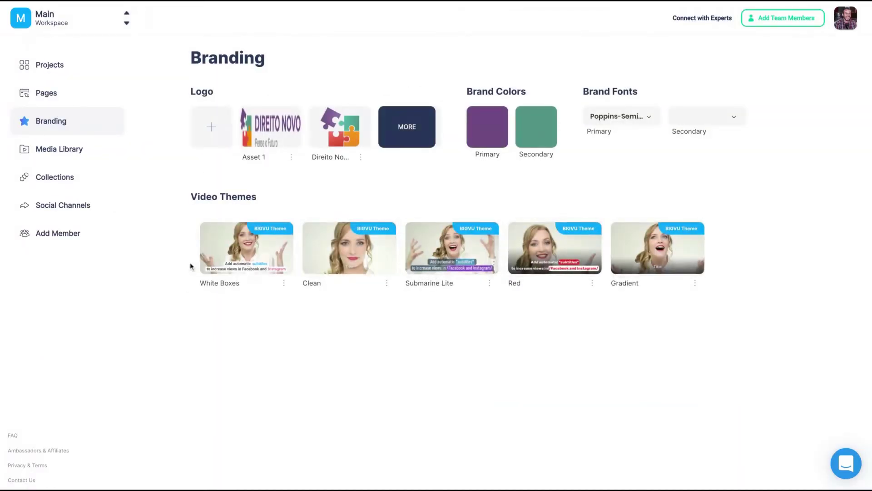
- Open the Pages feature's introduction on video landing pages and dismiss it
{"action": "left_click", "coordinate": [44, 97]}
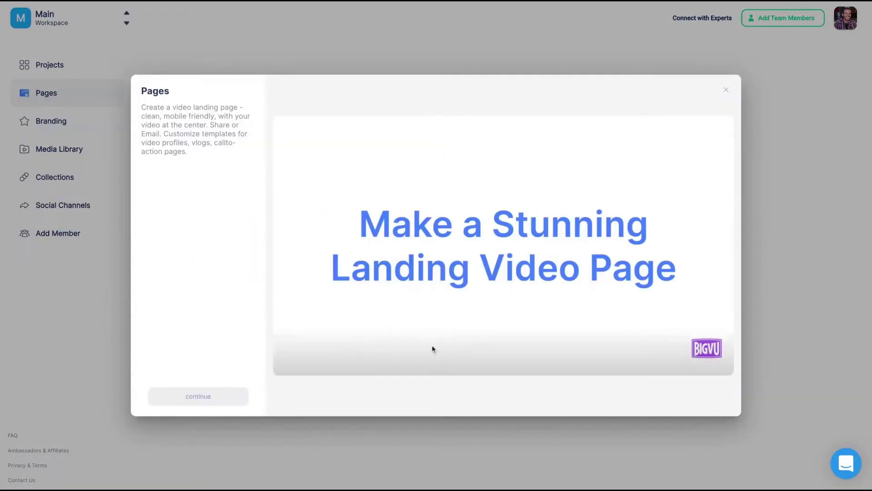
{"action": "left_click", "coordinate": [726, 94]}
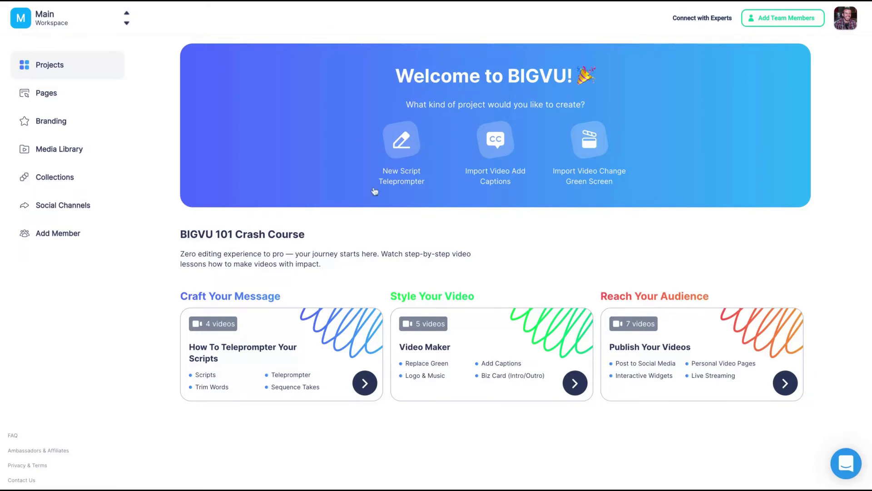
- Create and save a teleprompter script headlined "Waalaxy Review" with the Waalaxy LinkedIn introduction text, and open it in Read & Record
{"action": "left_click", "coordinate": [402, 146]}
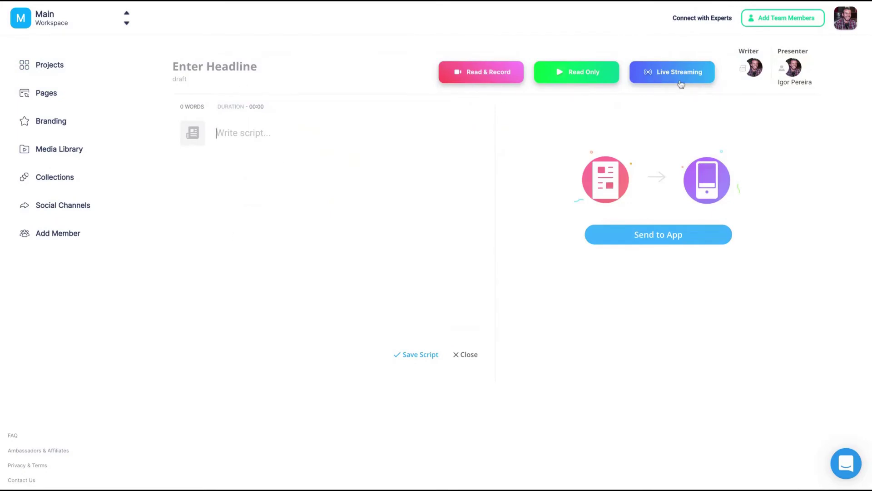
{"action": "type", "text": "Are you searching for a way to leverage your LinkedIn campaigns to improve your networking or generate leads for your businesses?  If yes, you’re probably looking into tools that can help you achieve your online marketing goals.  Waalaxy is an incredible tool that lets users use LinkedIn and cold emailing to automate lead generation and messaging while also monitoring their team’s performance."}
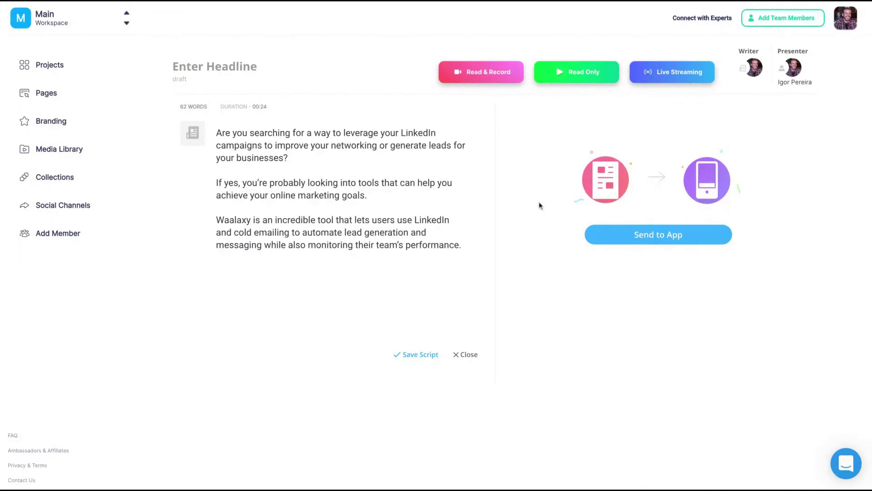
{"action": "left_click", "coordinate": [409, 357]}
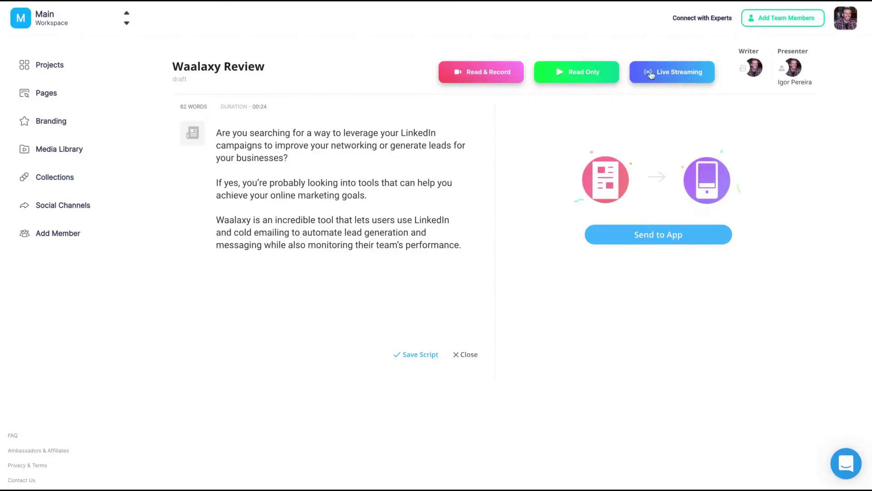
{"action": "left_click", "coordinate": [482, 73]}
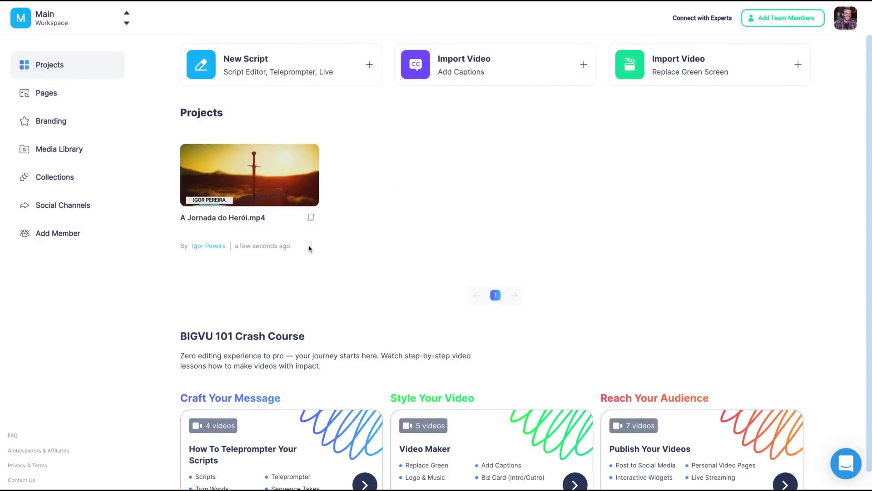
- Open the "A Jornada do Herói.mp4" project and create a video page from its uploaded take
{"action": "left_click", "coordinate": [312, 249]}
{"action": "left_click", "coordinate": [325, 265]}
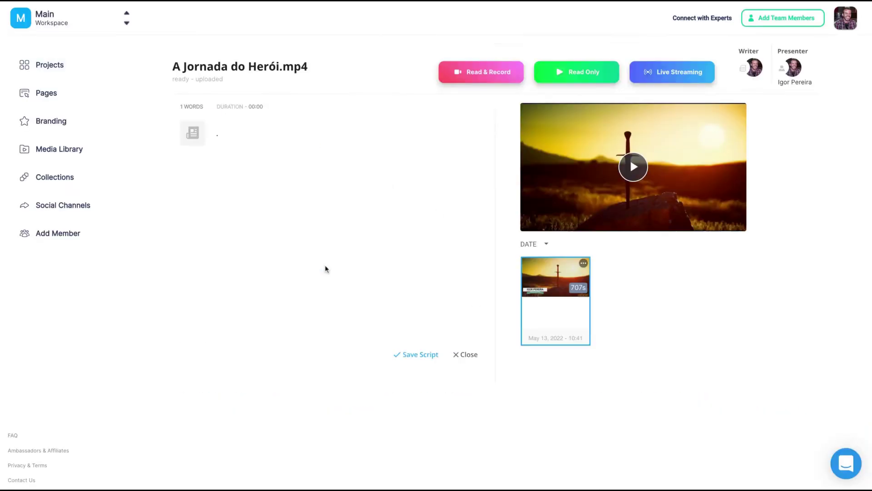
{"action": "left_click", "coordinate": [584, 263]}
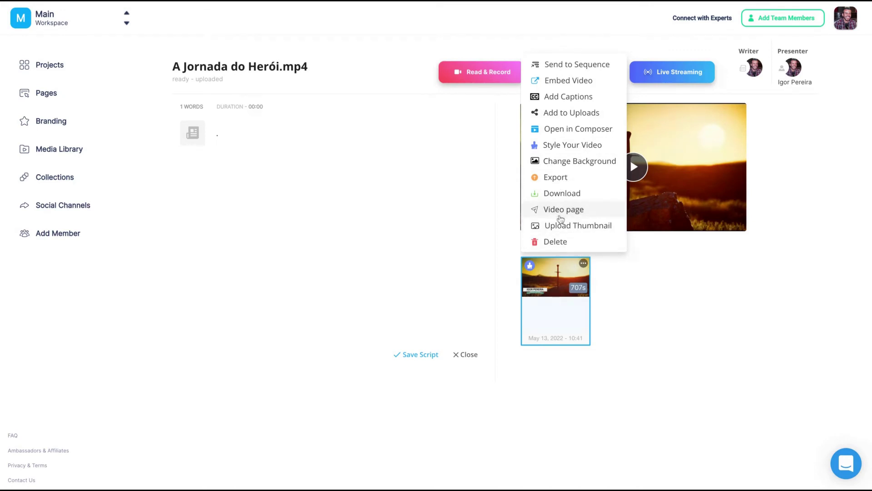
{"action": "left_click", "coordinate": [560, 216]}
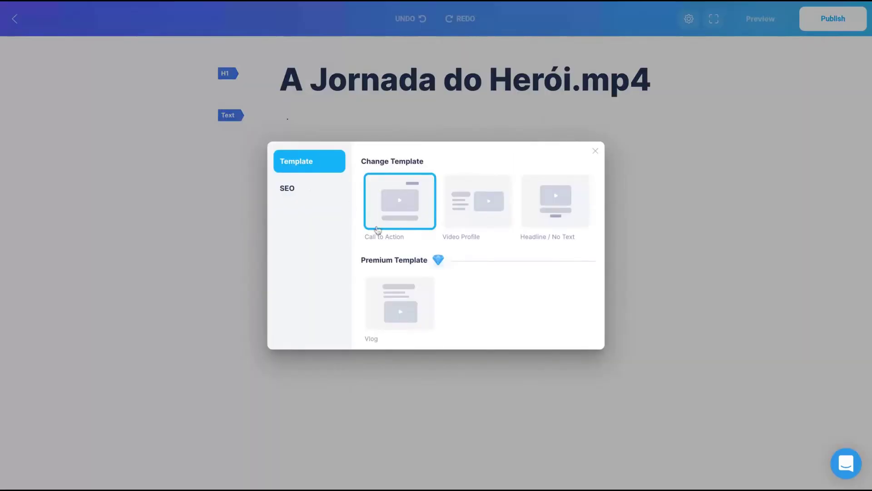
- Try the Video Profile and Headline / No Text templates, choose Vlog for the page, and view its SEO title and description settings
{"action": "left_click", "coordinate": [457, 217]}
{"action": "left_click", "coordinate": [546, 218]}
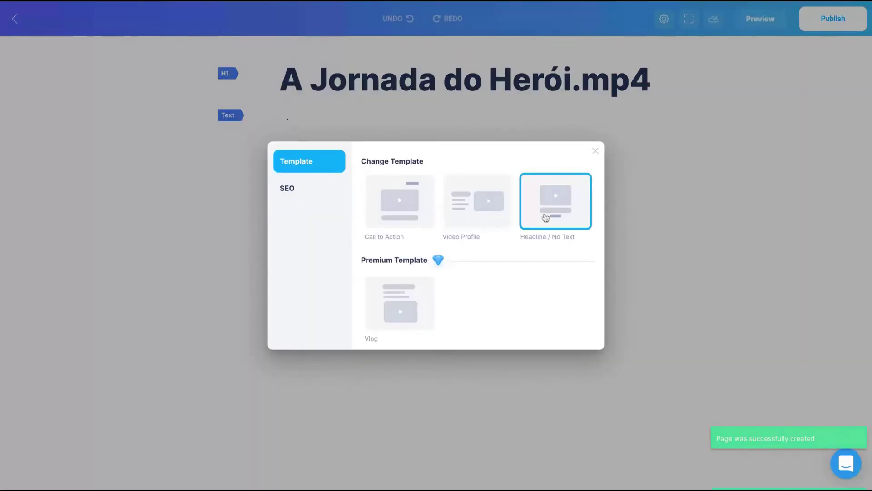
{"action": "left_click", "coordinate": [380, 307]}
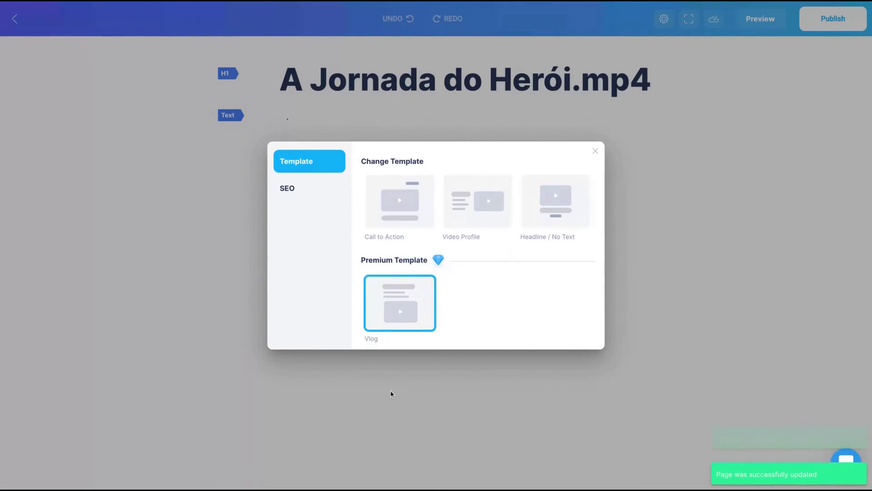
{"action": "left_click", "coordinate": [277, 184]}
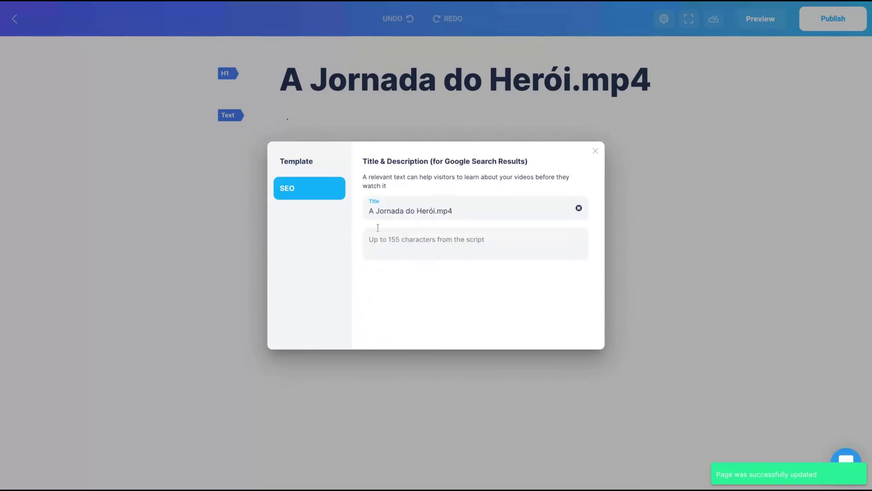
{"action": "left_click", "coordinate": [594, 153]}
- Add "dadakdkakdka" to the page's text block, remove ".mp4" from the headline, and publish the page
{"action": "left_click", "coordinate": [344, 117]}
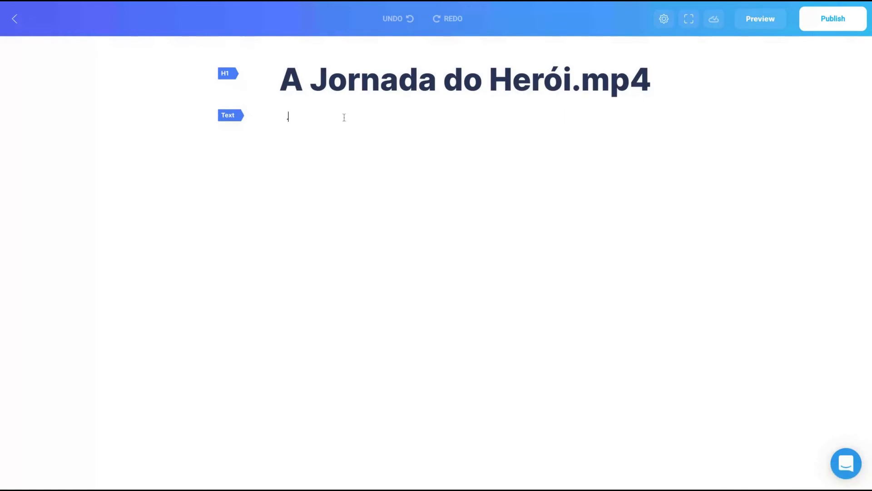
{"action": "type", "text": "dadakdkakdka"}
{"action": "left_click_drag", "start_coordinate": [573, 79], "coordinate": [676, 89]}
{"action": "key", "text": "BackSpace"}
{"action": "left_click", "coordinate": [851, 25]}
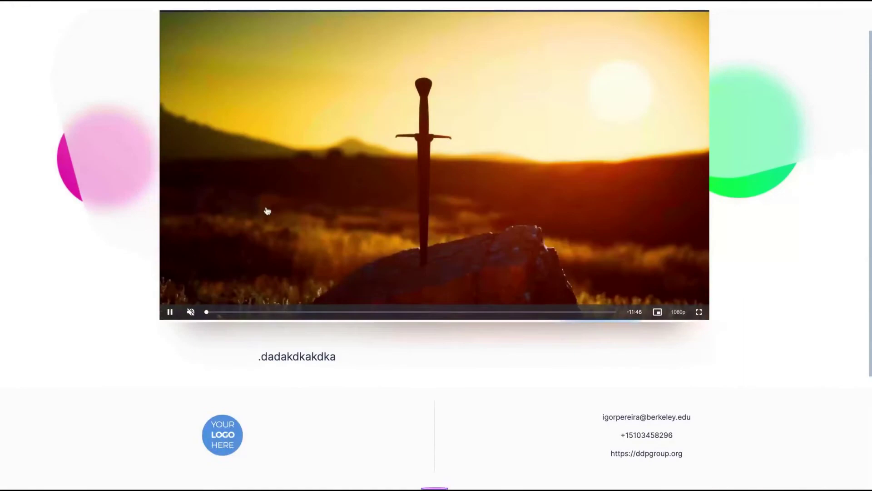
- Examine the published page's video, text and contact footer, and open its entry in the Pages list
{"action": "scroll", "coordinate": [292, 261], "scroll_direction": "down", "scroll_amount": 1}
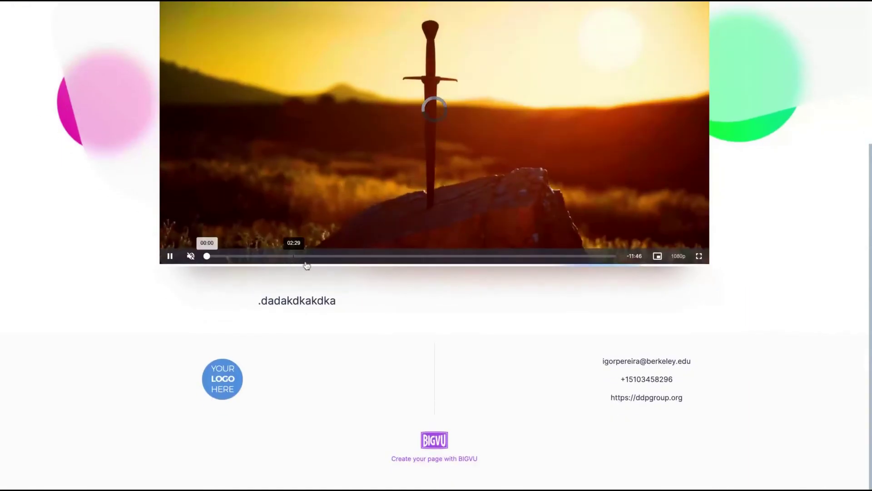
{"action": "scroll", "coordinate": [344, 270], "scroll_direction": "up", "scroll_amount": 1}
{"action": "scroll", "coordinate": [344, 270], "scroll_direction": "up", "scroll_amount": 4}
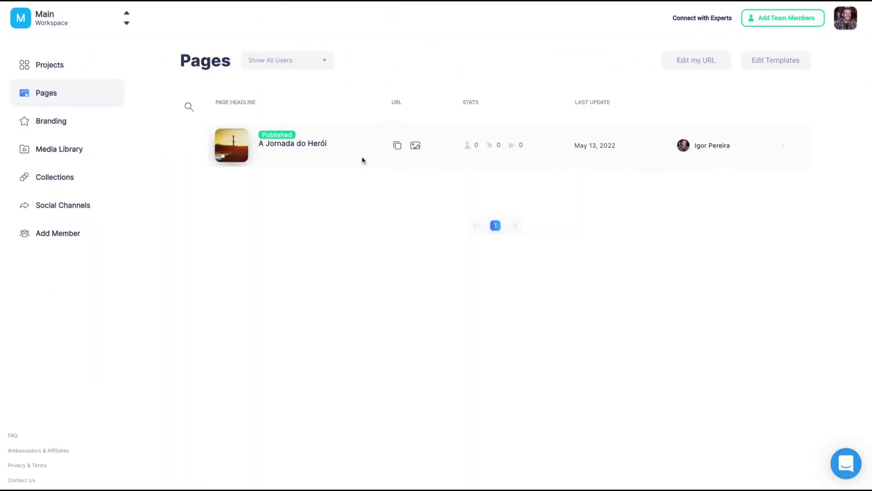
{"action": "left_click", "coordinate": [335, 154]}
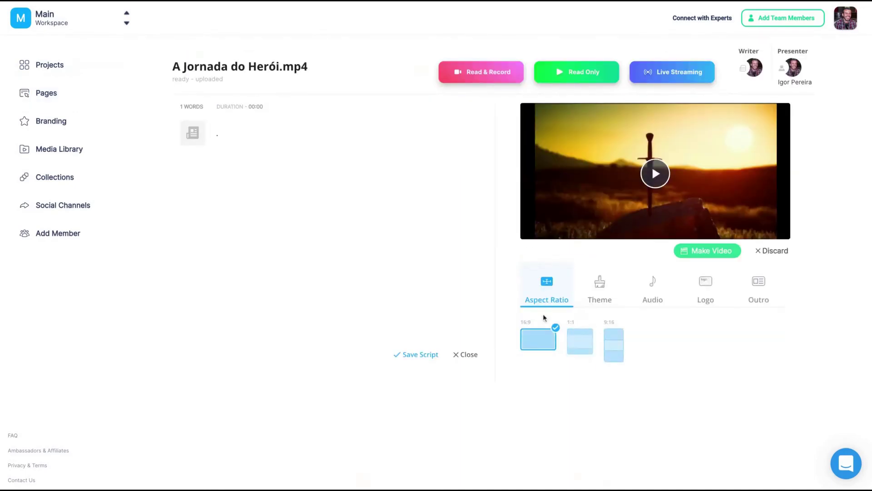
- Preview the video in the 9:16 and 1:1 aspect ratios and return it to 16:9
{"action": "left_click", "coordinate": [612, 346]}
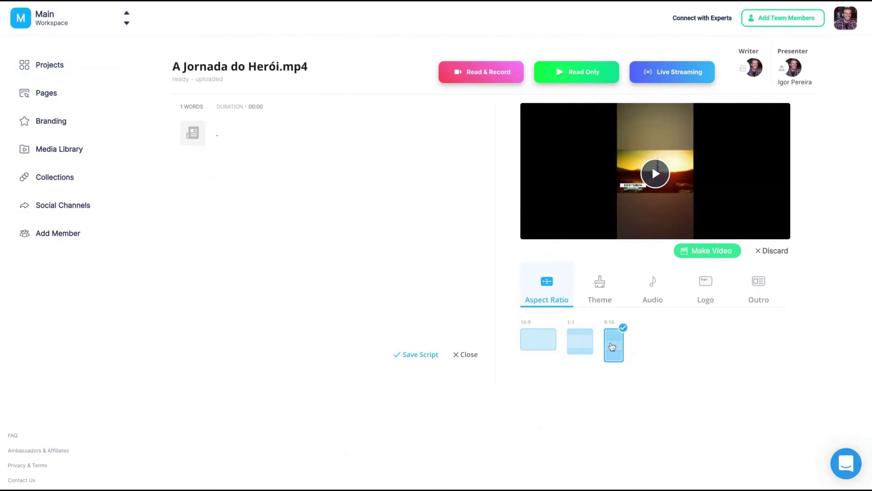
{"action": "left_click", "coordinate": [584, 347]}
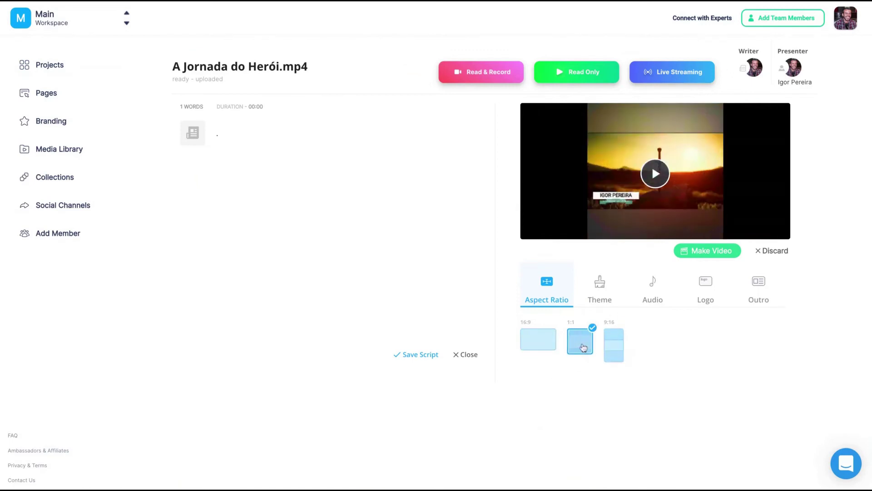
{"action": "left_click", "coordinate": [530, 339]}
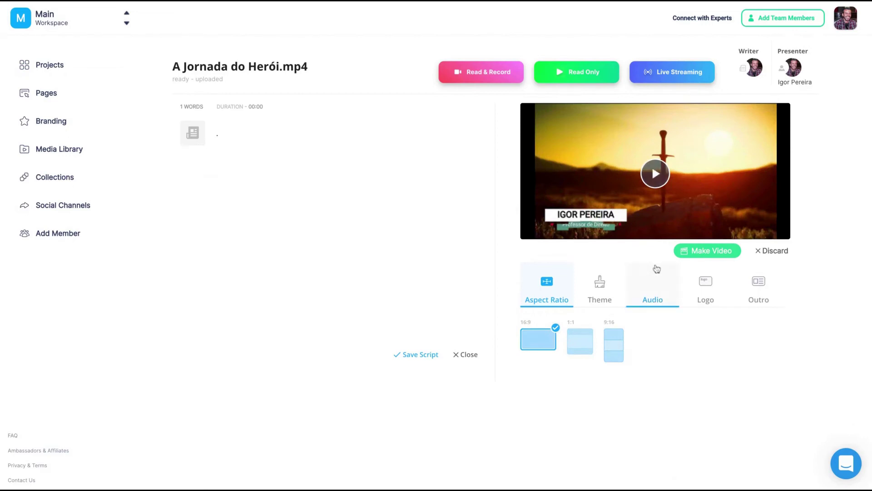
- Apply a theme with a red and white title strip to the video, view the Business Card Outro options, and make the video
{"action": "left_click", "coordinate": [608, 289]}
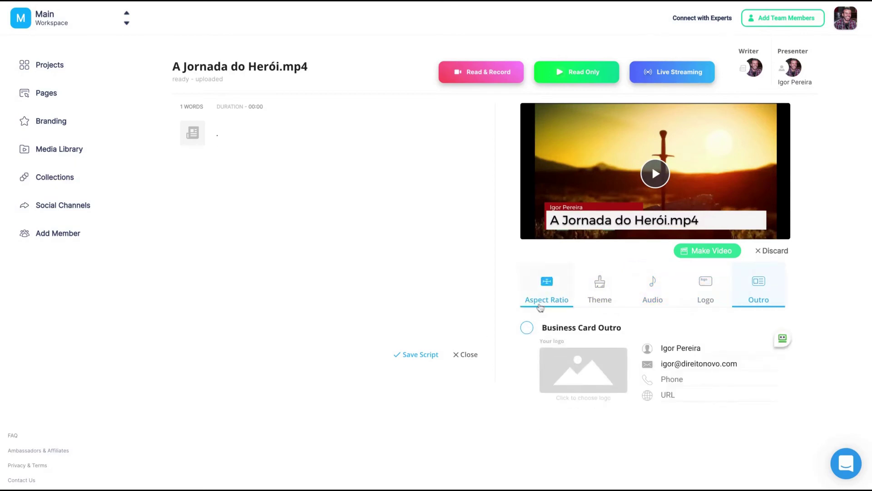
{"action": "left_click", "coordinate": [708, 256]}
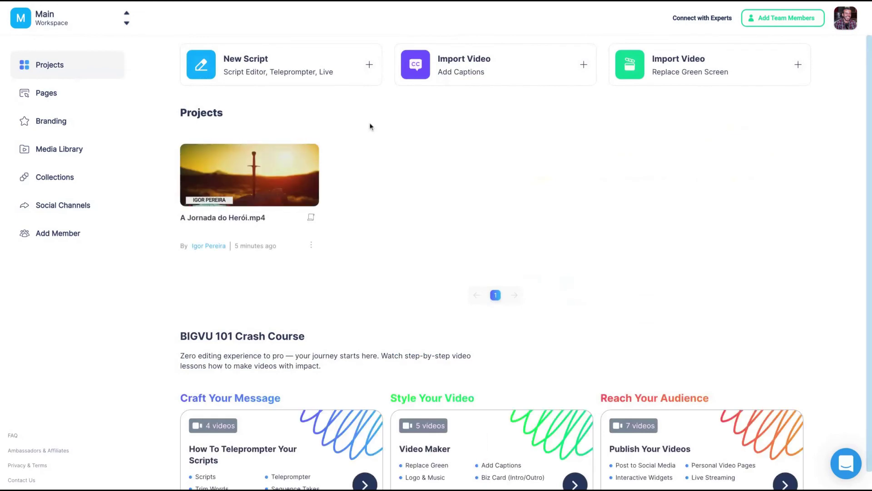